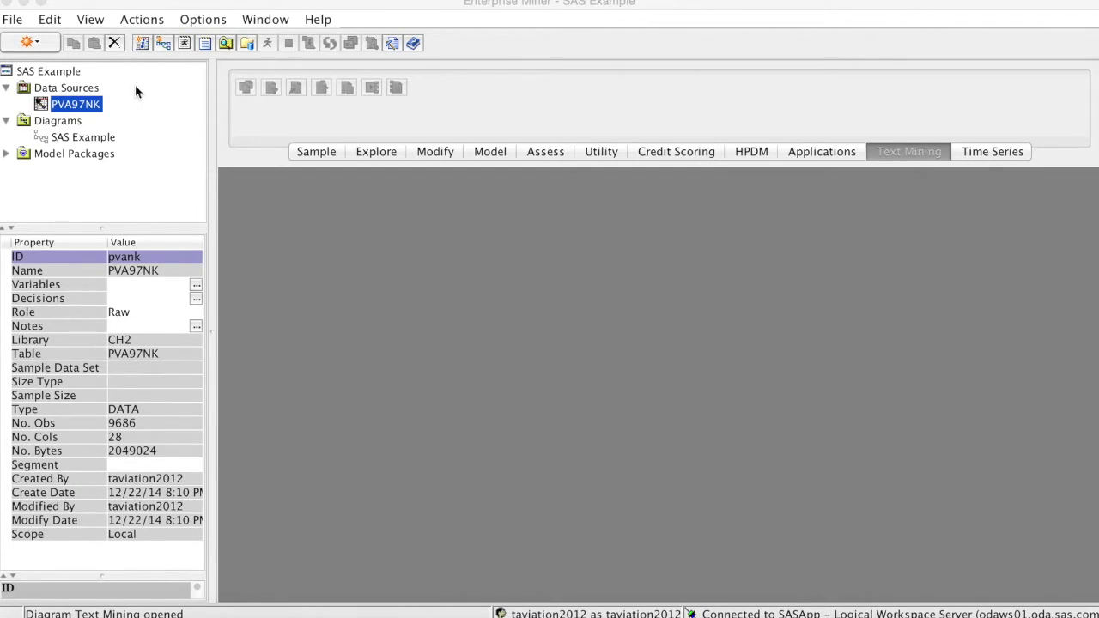
# - Start the Data Source Wizard for a new data source from the Data Sources folder
pyautogui.click(84, 88)
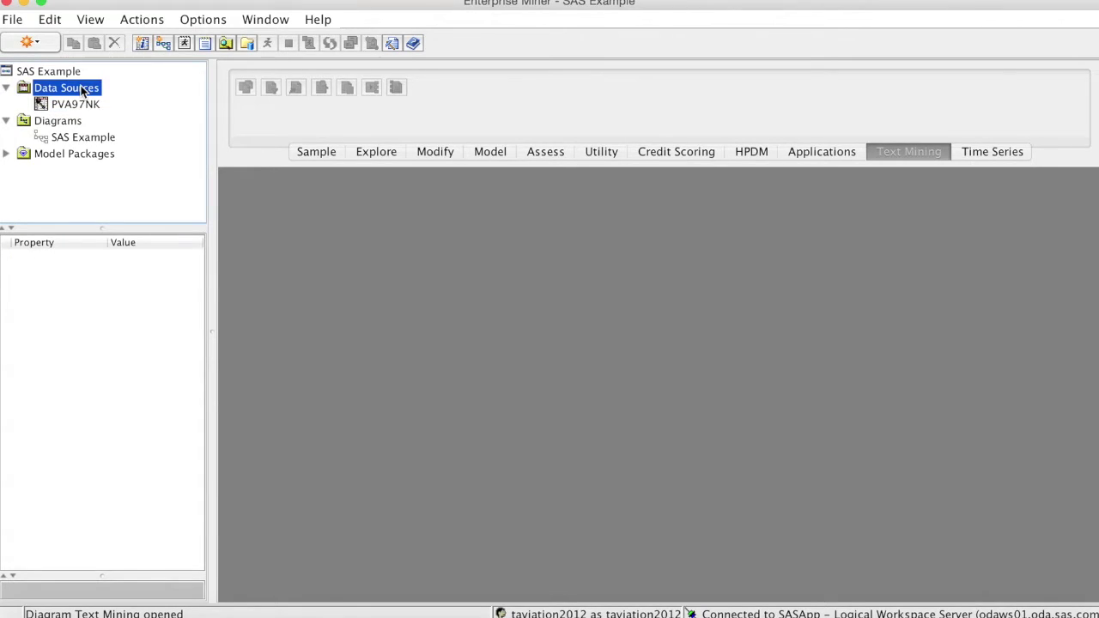
pyautogui.rightClick(82, 89)
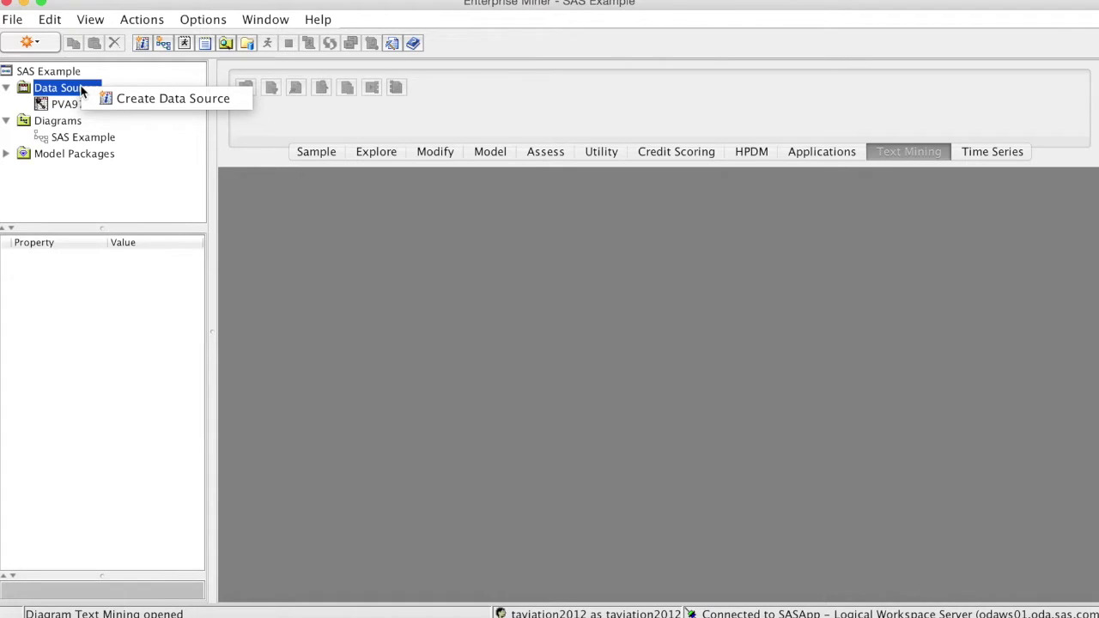
pyautogui.click(141, 100)
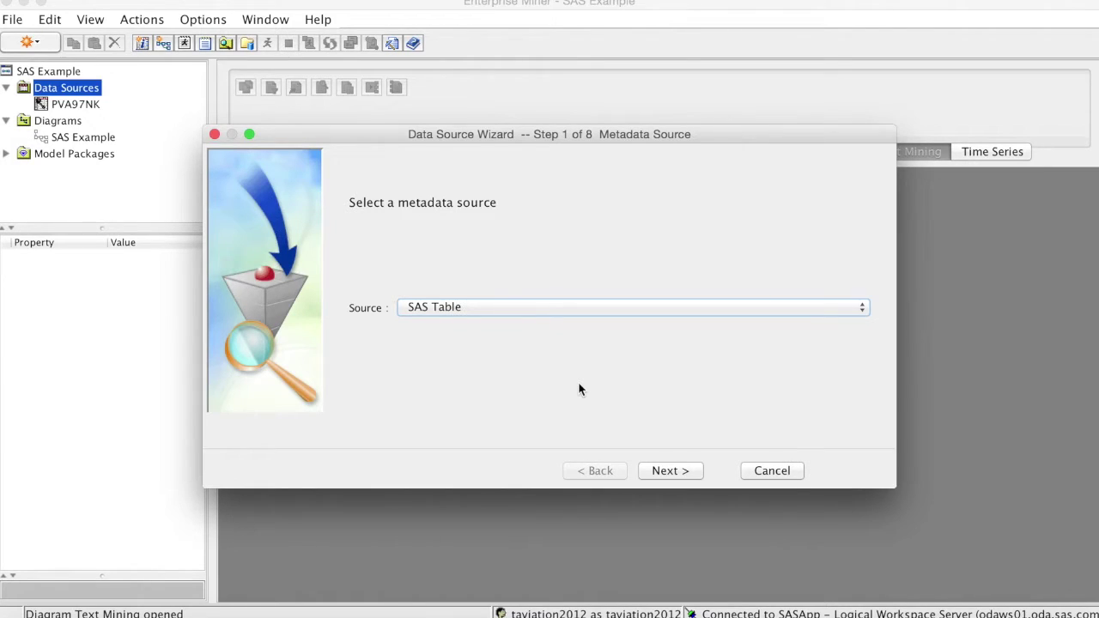
# - Keep SAS Table as the metadata source and select Federalist2 from the Ch9 library
pyautogui.click(655, 470)
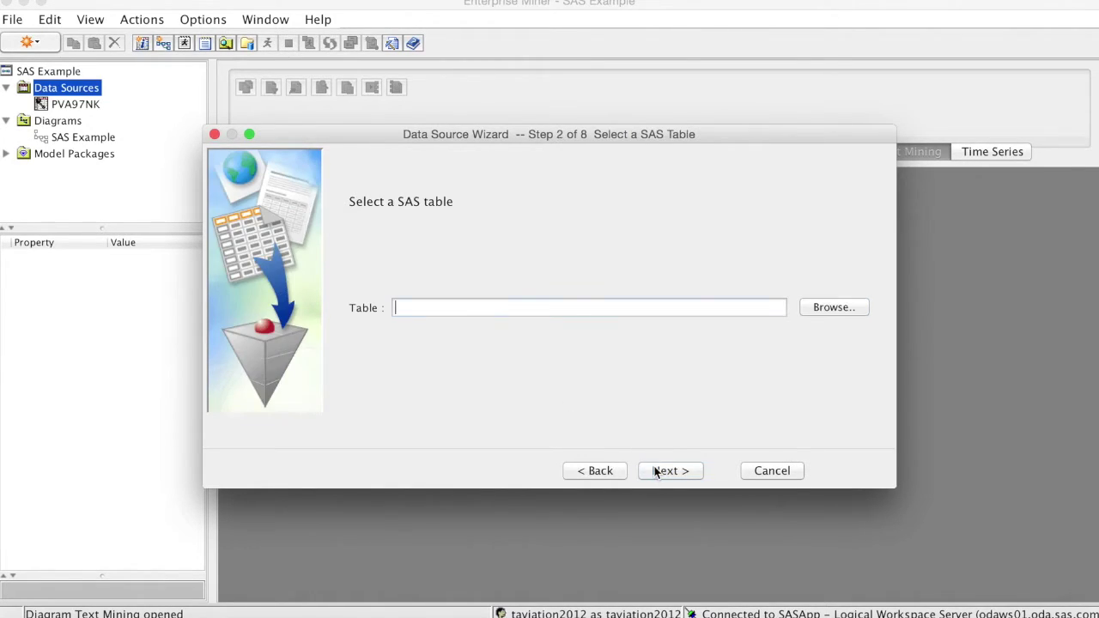
pyautogui.click(838, 308)
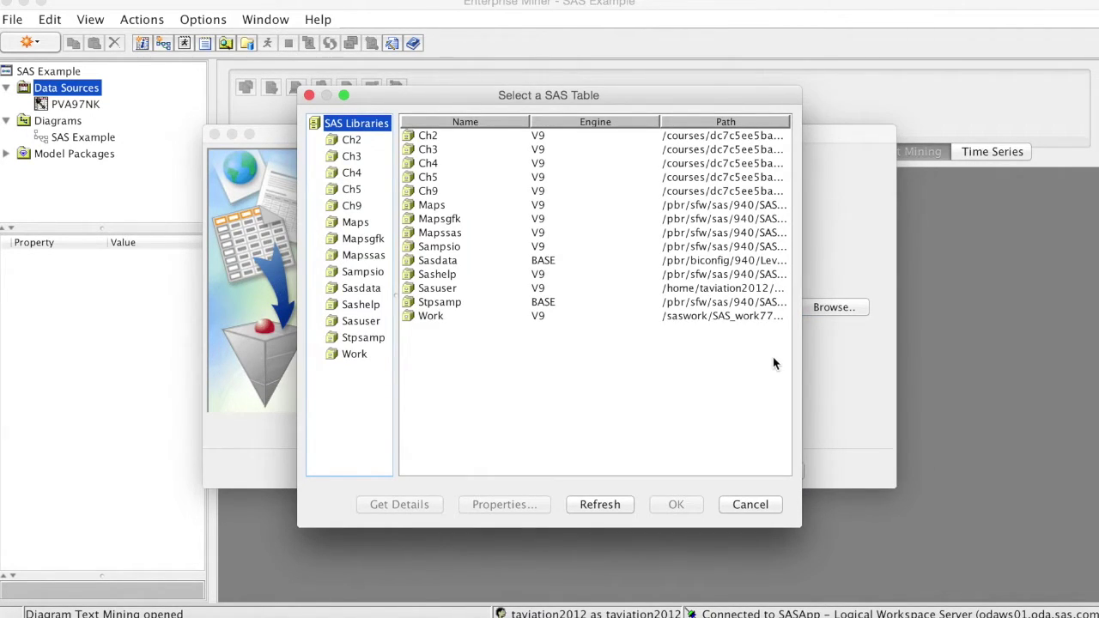
pyautogui.click(435, 192)
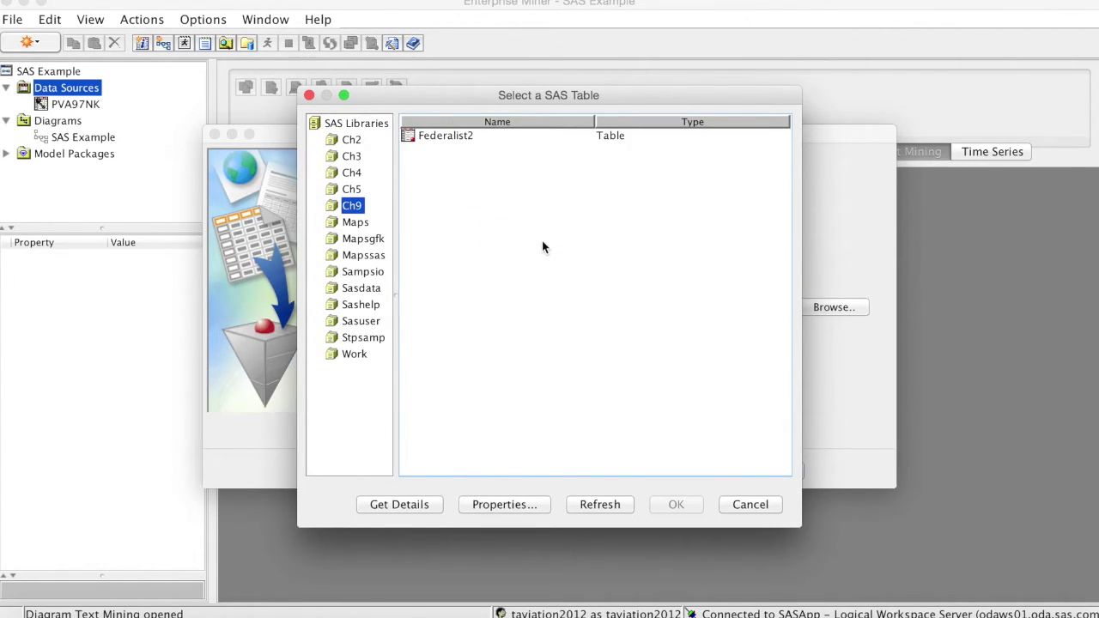
pyautogui.click(446, 136)
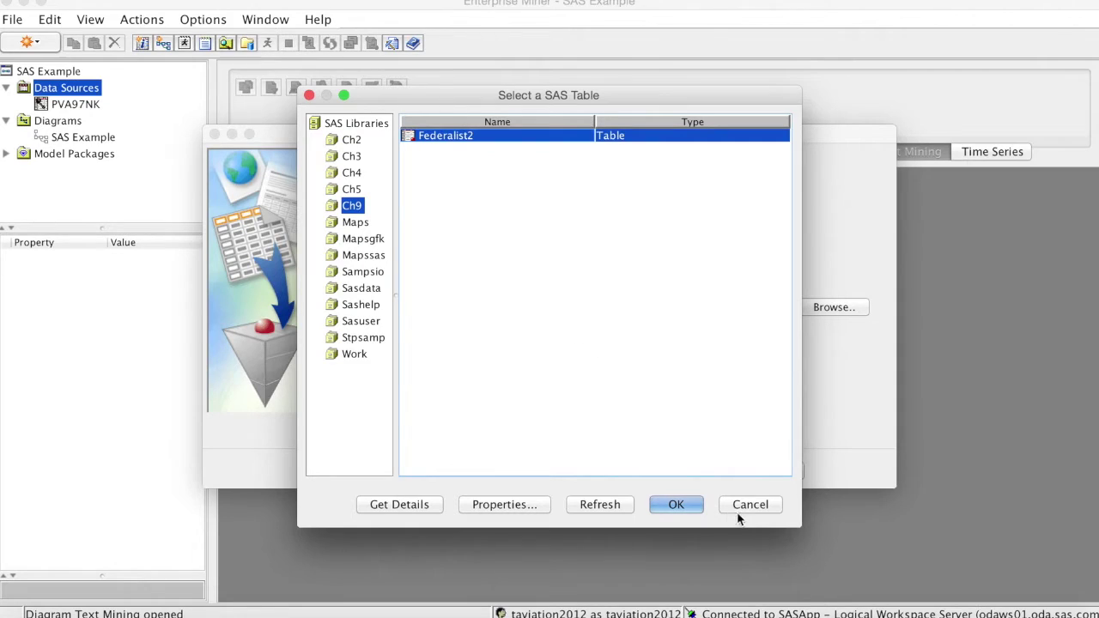
pyautogui.click(694, 504)
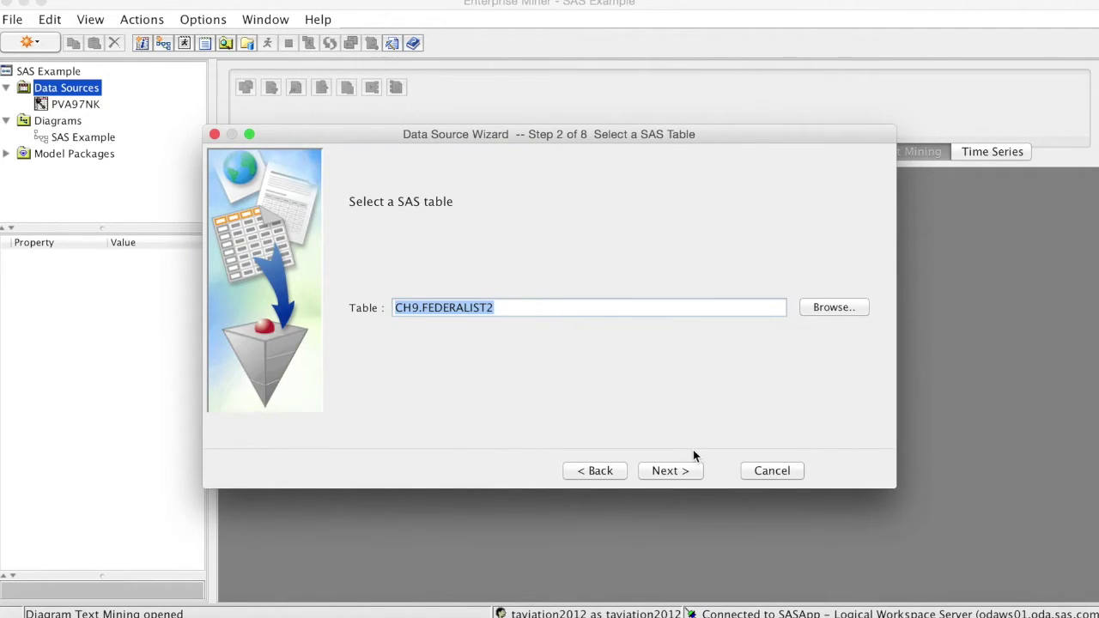
# - Advance past Table Properties and Metadata Advisor Options to the FEDERALIST2 column metadata list
pyautogui.click(671, 472)
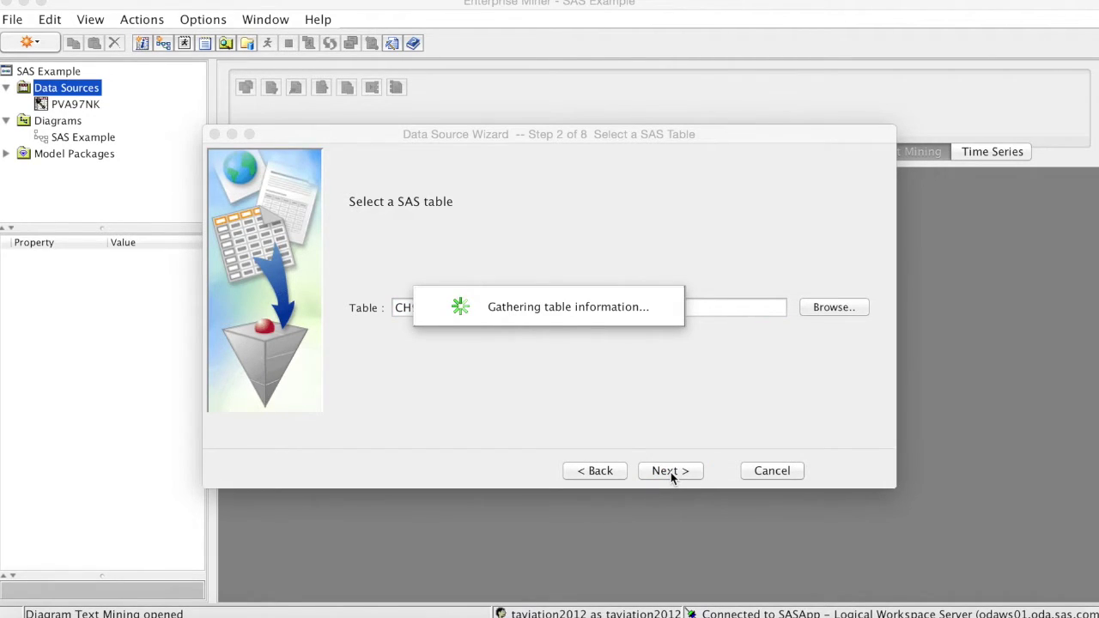
pyautogui.click(671, 473)
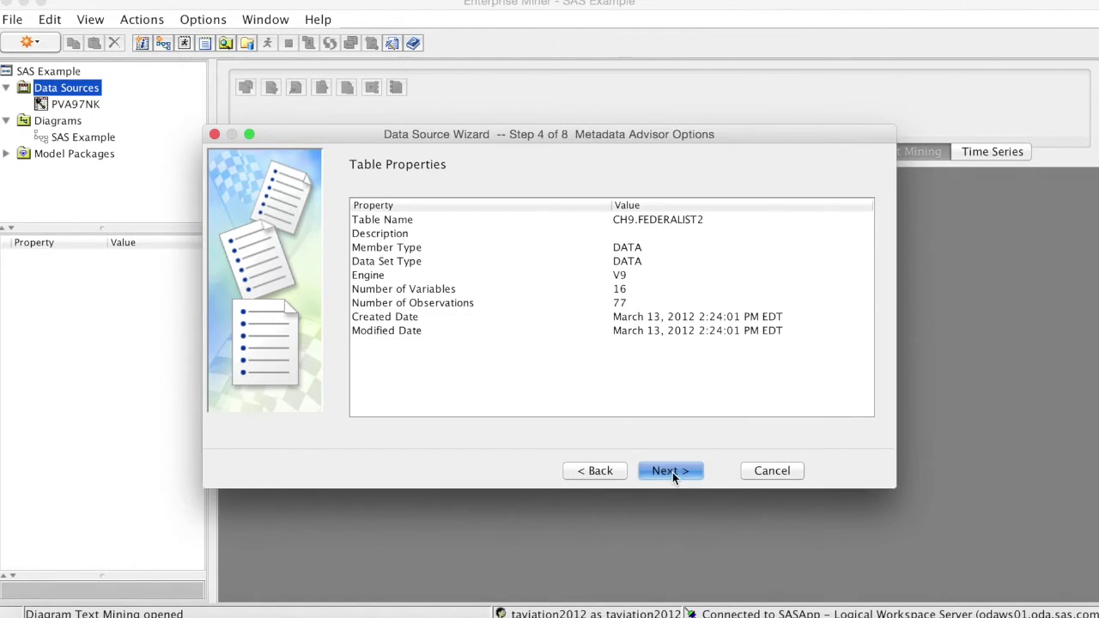
pyautogui.click(673, 472)
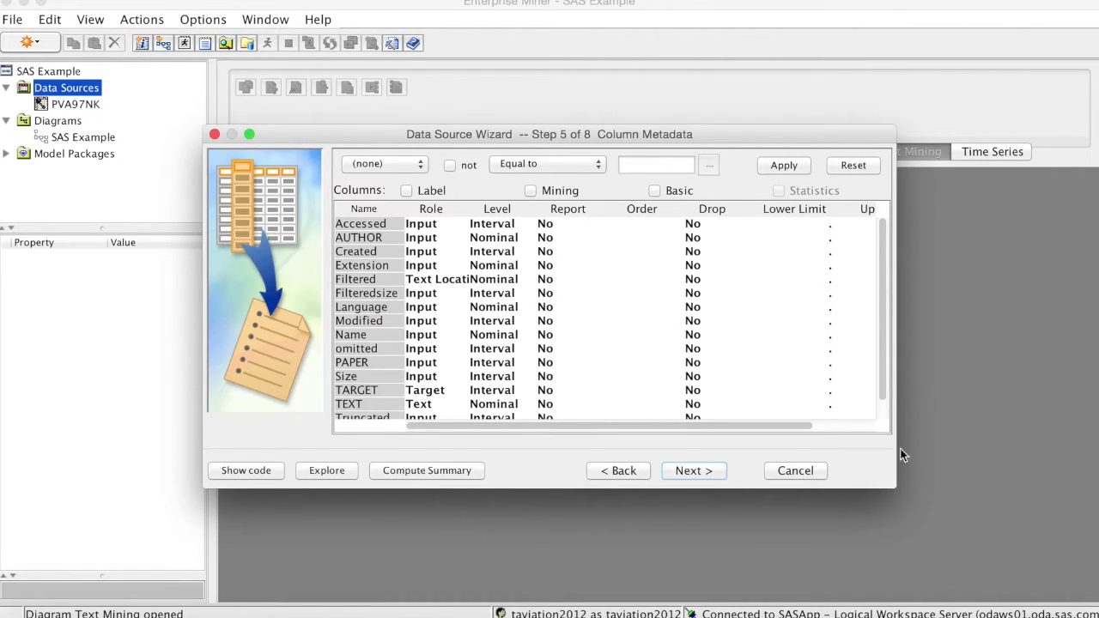
pyautogui.moveTo(884, 382); pyautogui.dragTo(880, 403)
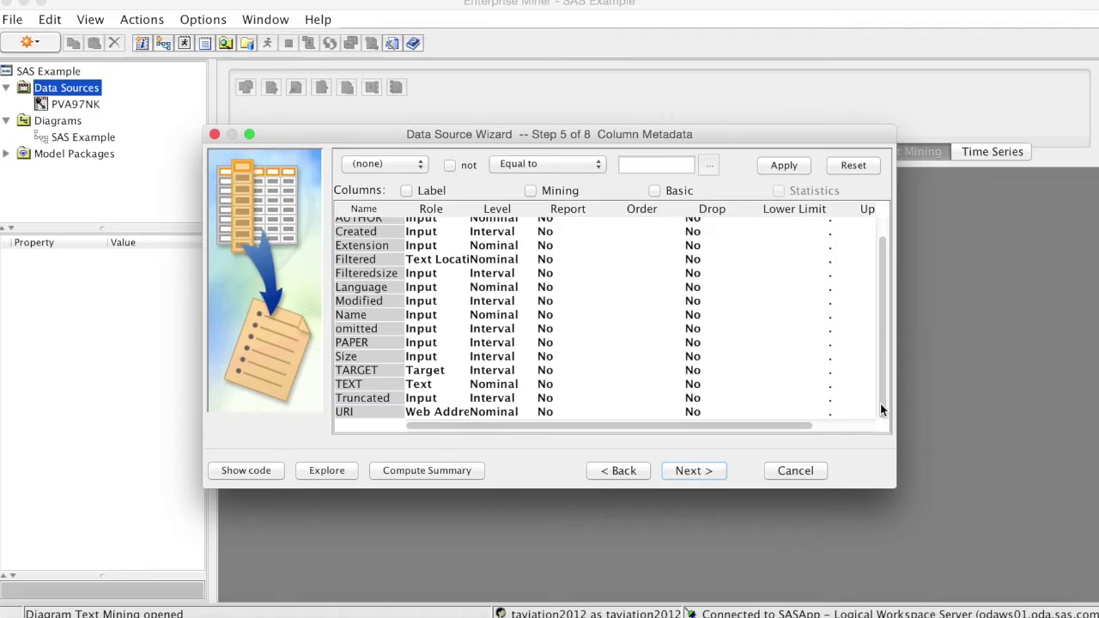
pyautogui.moveTo(880, 404); pyautogui.dragTo(884, 403)
# - Set TARGET's level to Binary and reject the remaining variables, keeping TEXT as Text
pyautogui.click(520, 371)
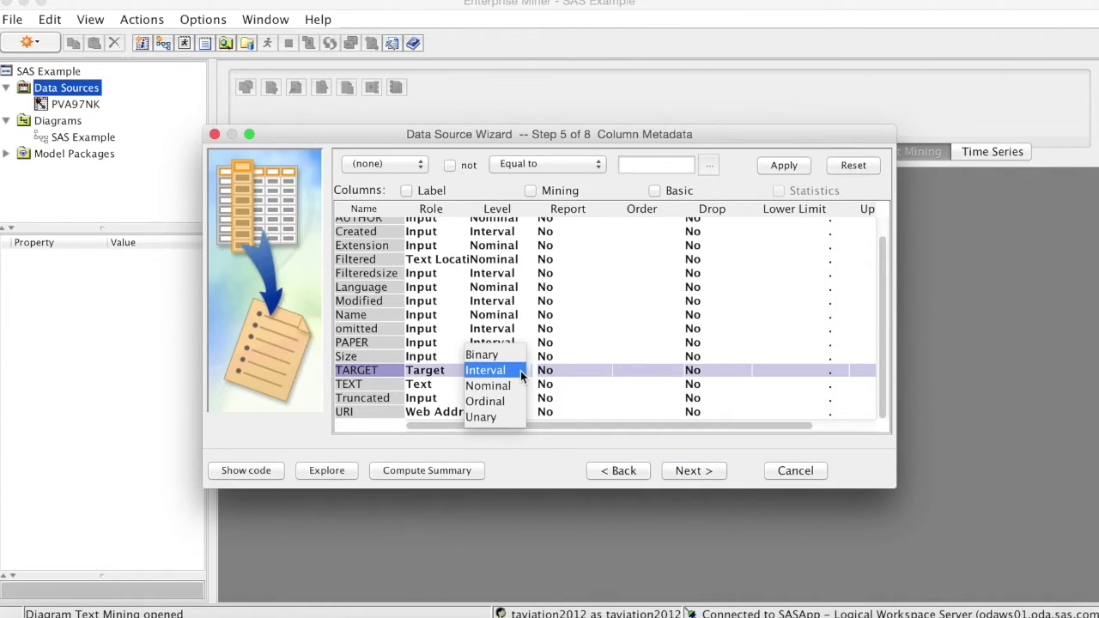
pyautogui.click(509, 370)
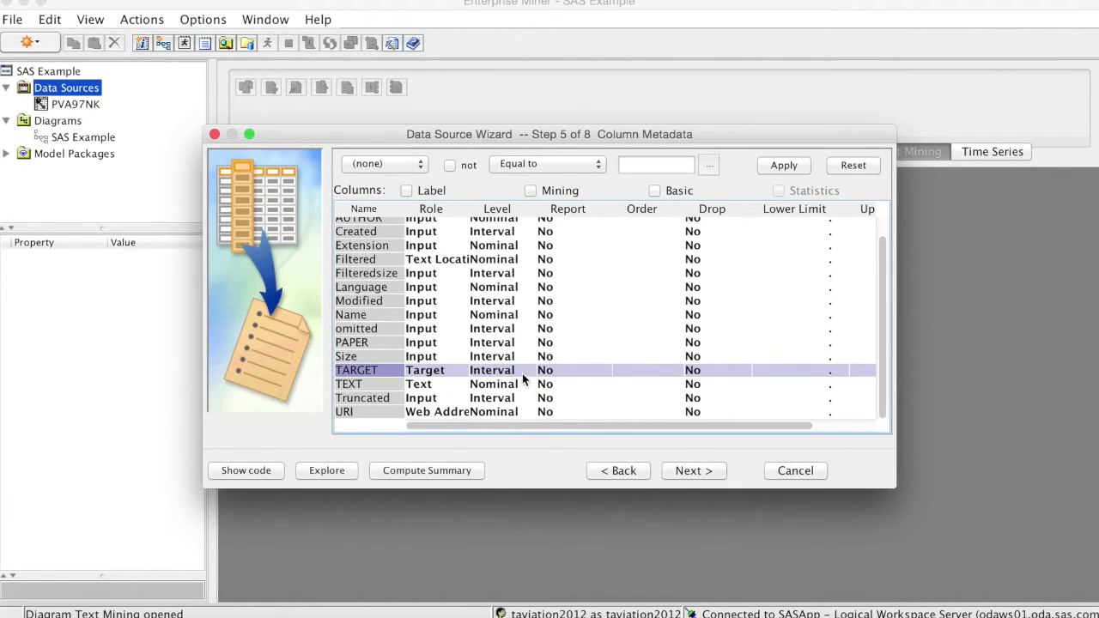
pyautogui.click(522, 374)
pyautogui.click(507, 364)
pyautogui.click(526, 367)
pyautogui.click(498, 355)
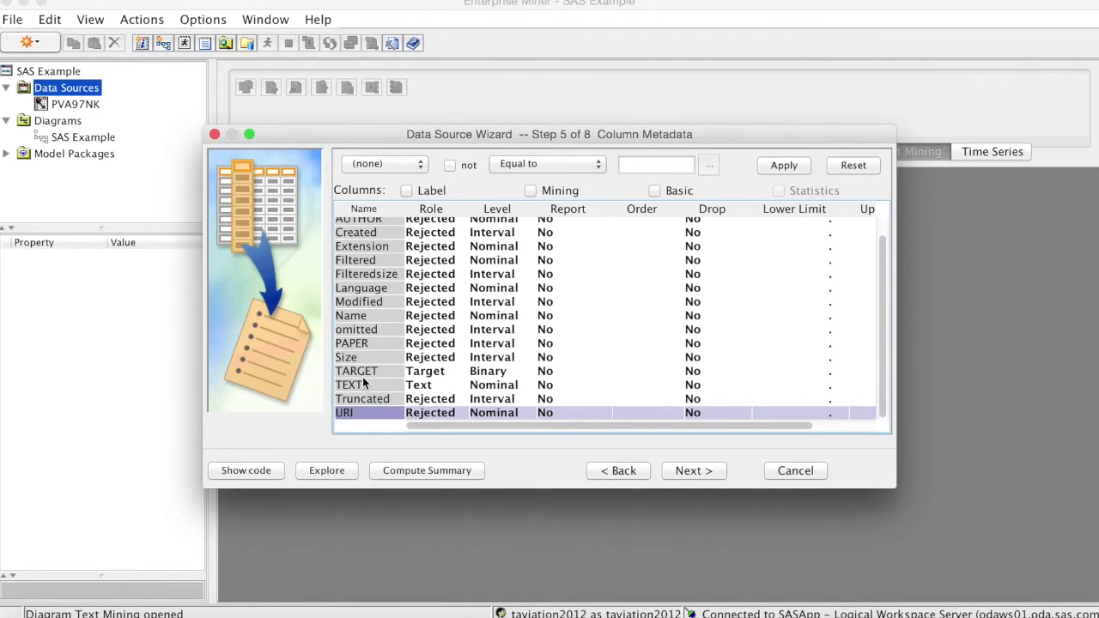
pyautogui.click(707, 470)
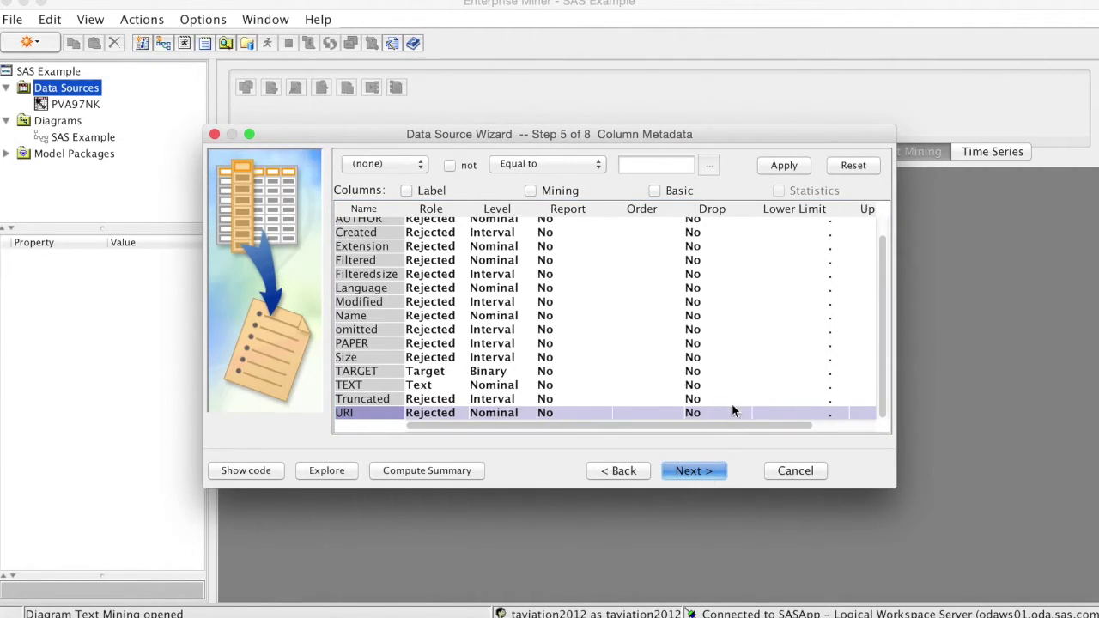
# - Skip decision configuration and sampling, then finish creating the FEDERALIST2 data source
pyautogui.click(684, 470)
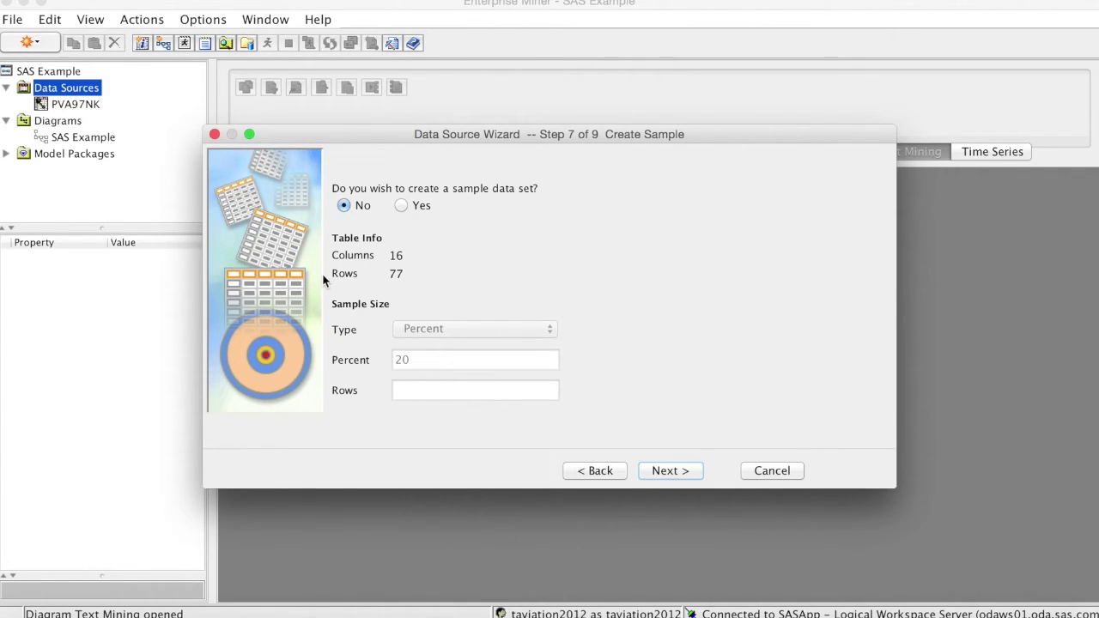
pyautogui.click(684, 471)
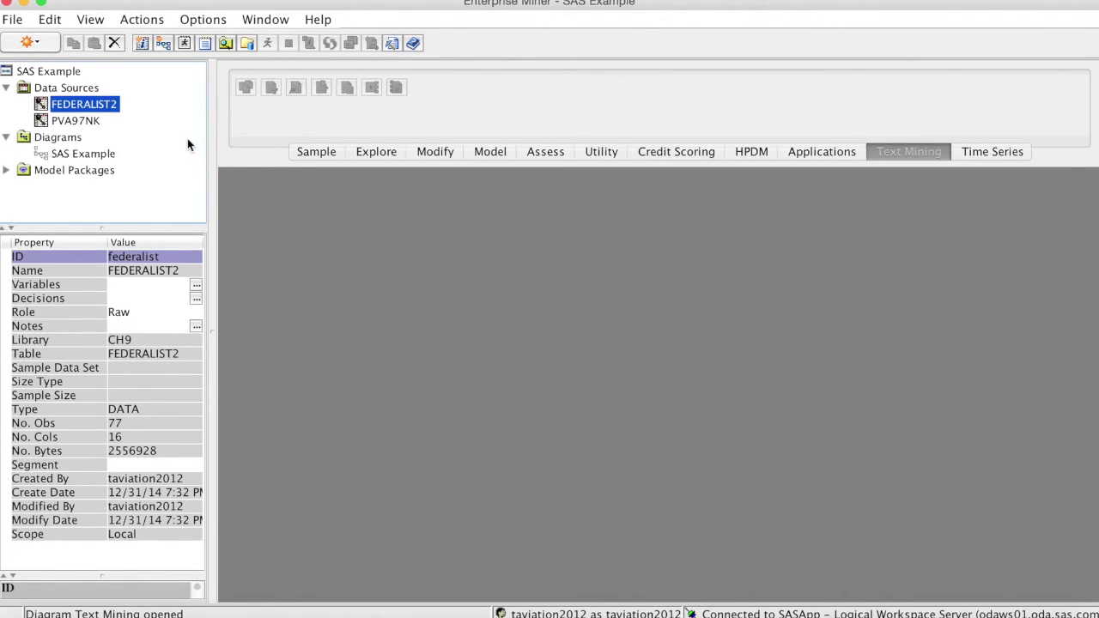
# - Create a new diagram named 'Text Mining' under Diagrams
pyautogui.rightClick(74, 139)
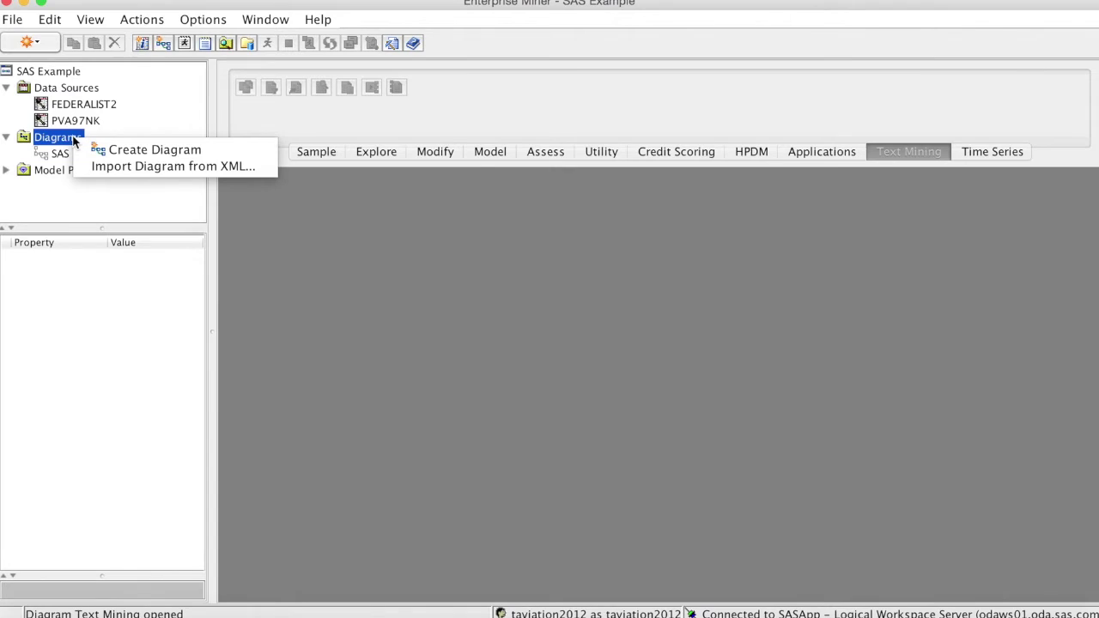
pyautogui.click(116, 149)
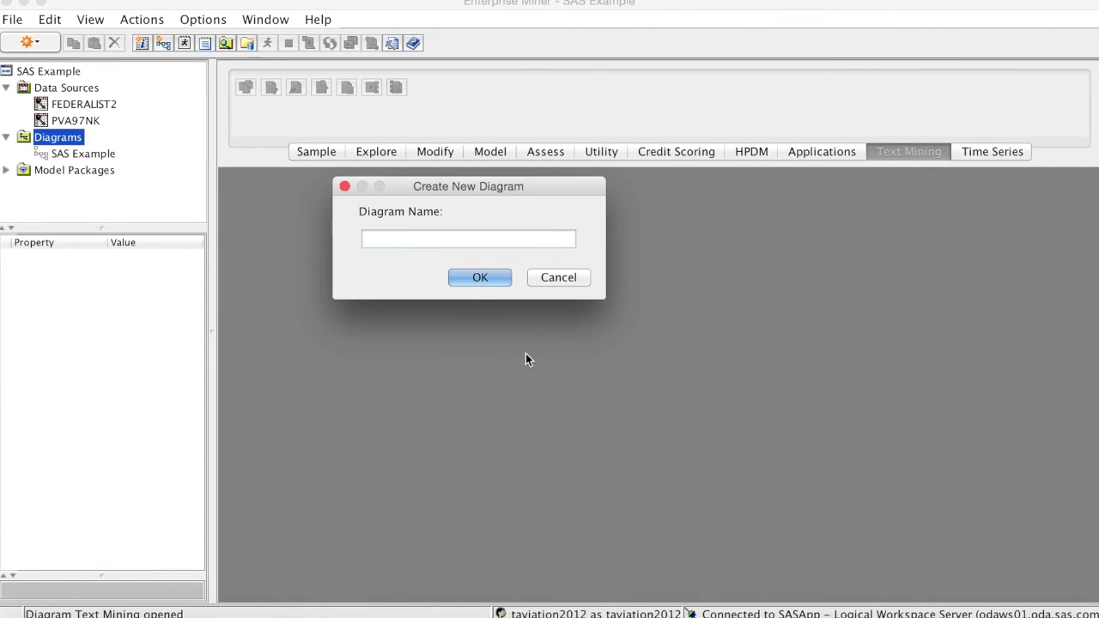
pyautogui.write('Text Mkn')
pyautogui.press('BackSpace')
pyautogui.press('BackSpace')
pyautogui.write('ining')
pyautogui.click(492, 278)
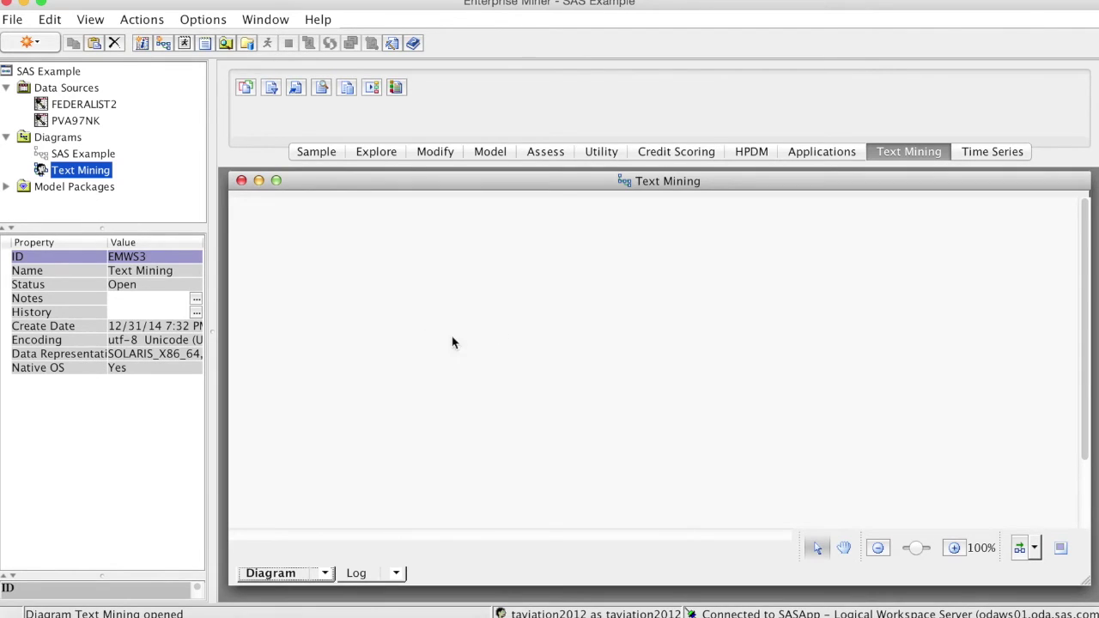
pyautogui.click(90, 105)
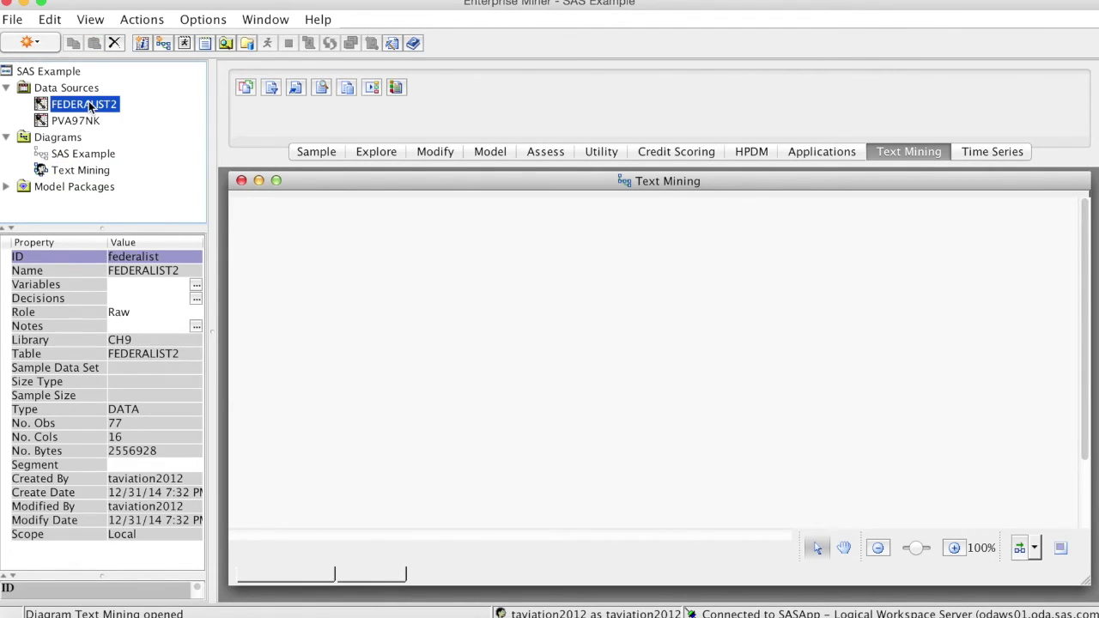
# - Place FEDERALIST2 as a node on the Text Mining diagram and open it in Explore
pyautogui.moveTo(90, 105); pyautogui.dragTo(418, 371)
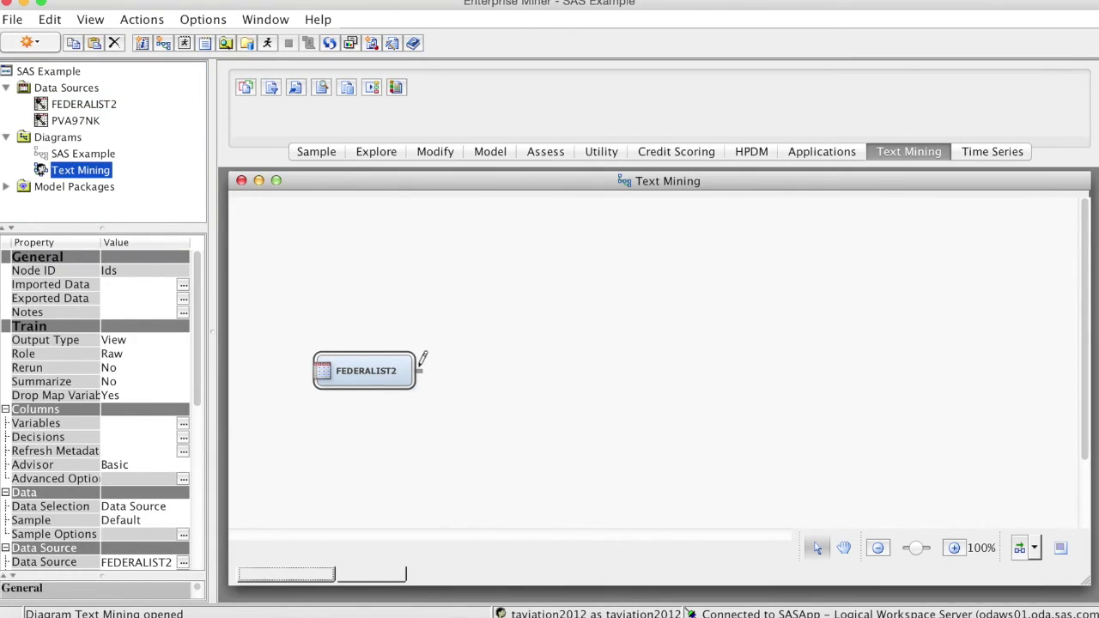
pyautogui.click(90, 104)
pyautogui.rightClick(91, 107)
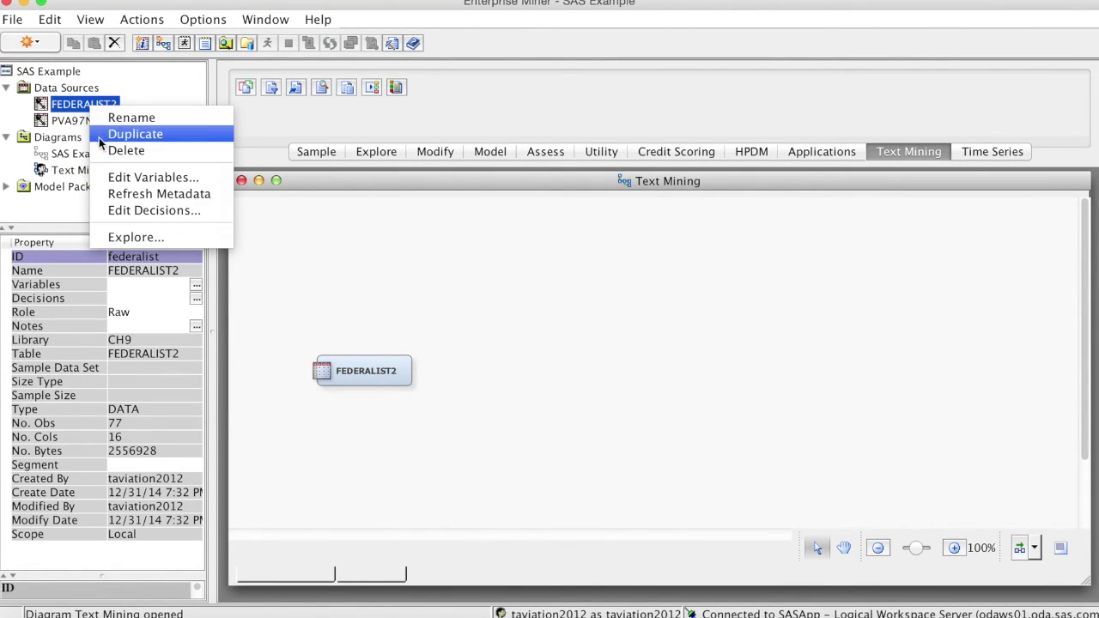
pyautogui.click(123, 238)
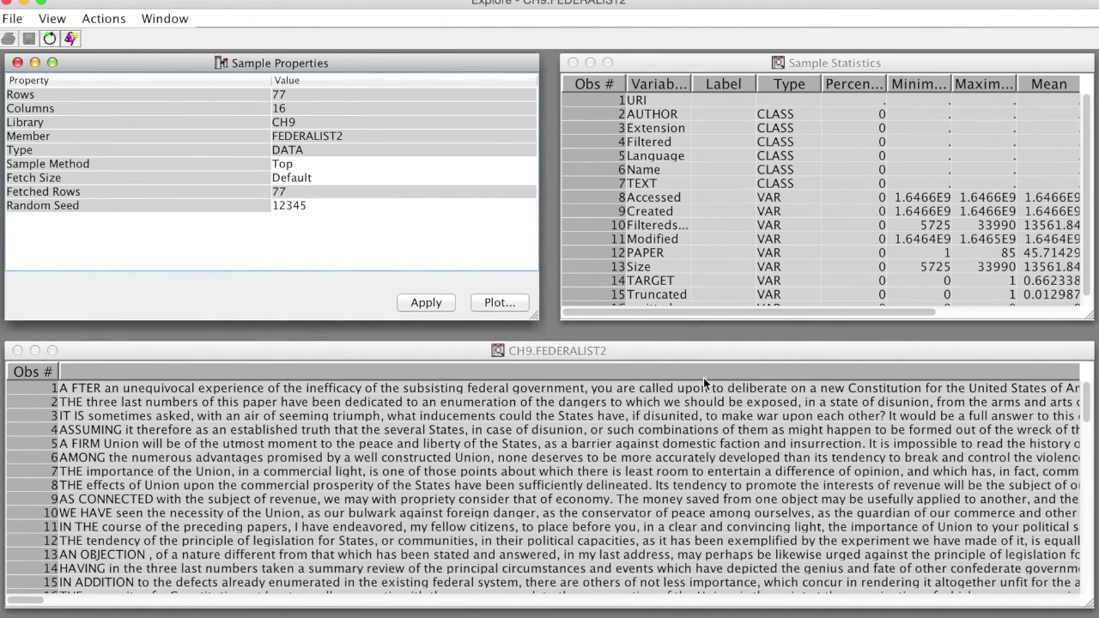
# - Activate the CH9.FEDERALIST2 data window and maximize it to fill the Explore window
pyautogui.click(52, 351)
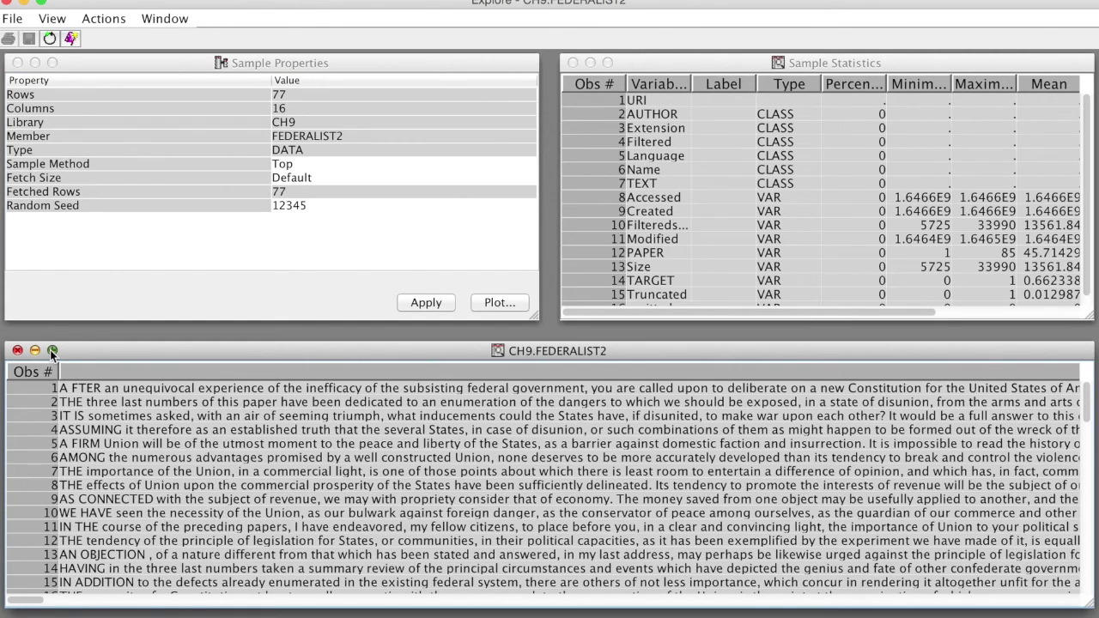
pyautogui.click(52, 351)
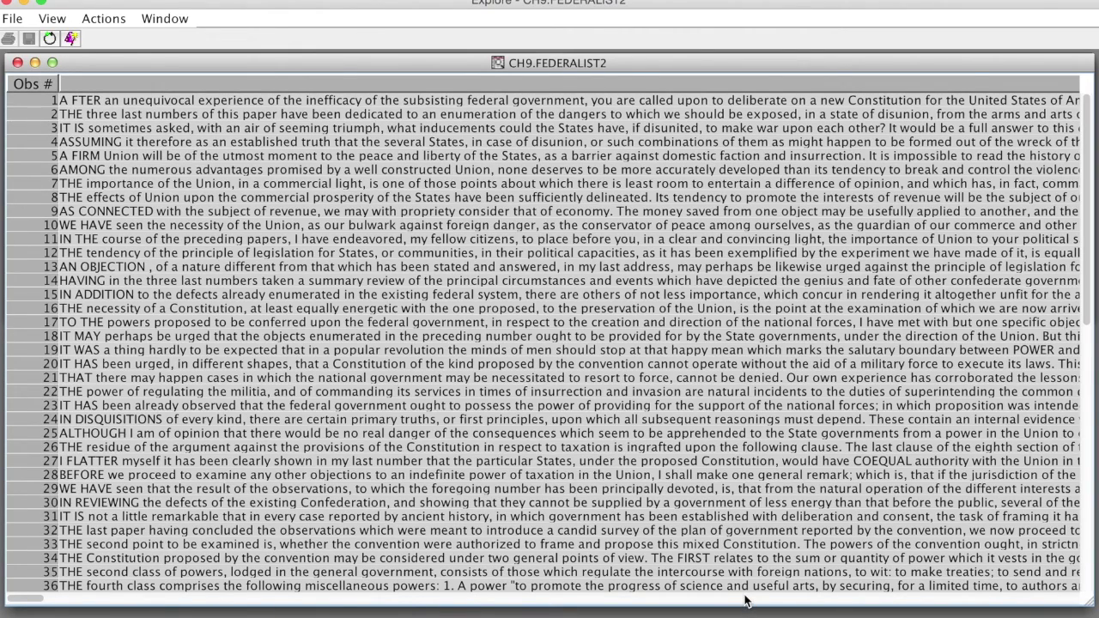
# - Scroll across CH9.FEDERALIST2 to review the text, file, AUTHOR, PAPER and TARGET columns
pyautogui.hscroll(3, 746, 601)
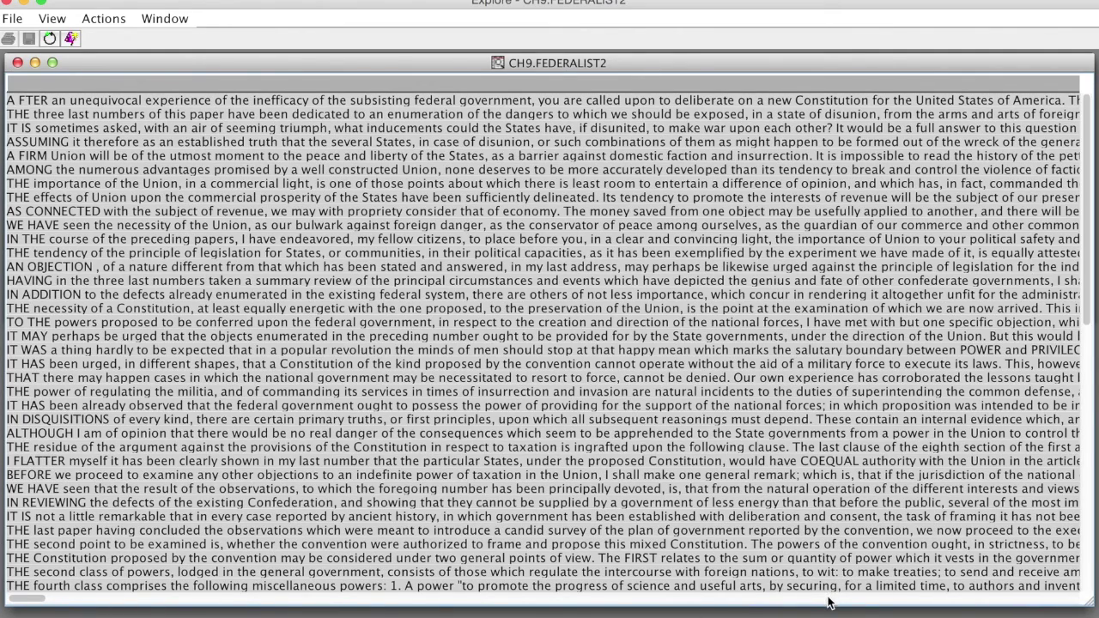
pyautogui.hscroll(20, 828, 601)
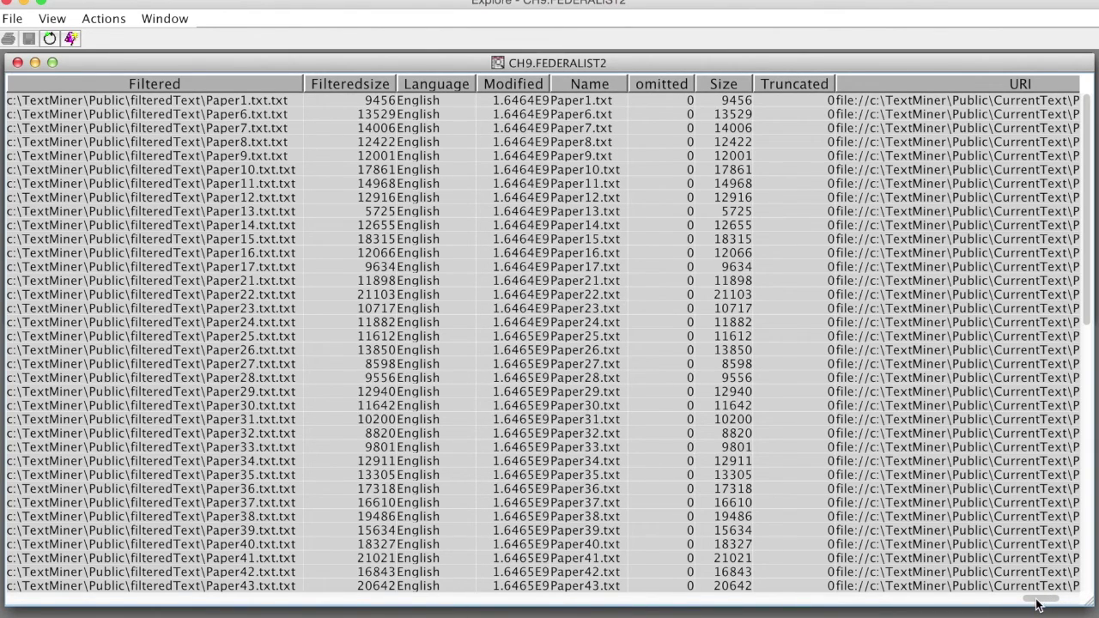
pyautogui.hscroll(-1, 755, 601)
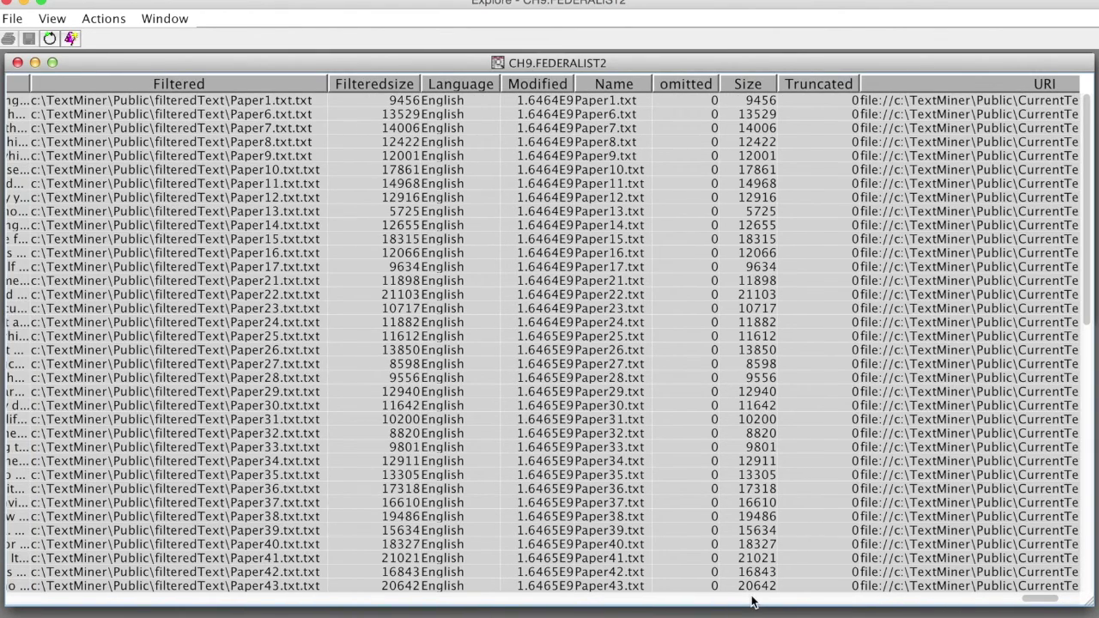
pyautogui.hscroll(-10, 701, 601)
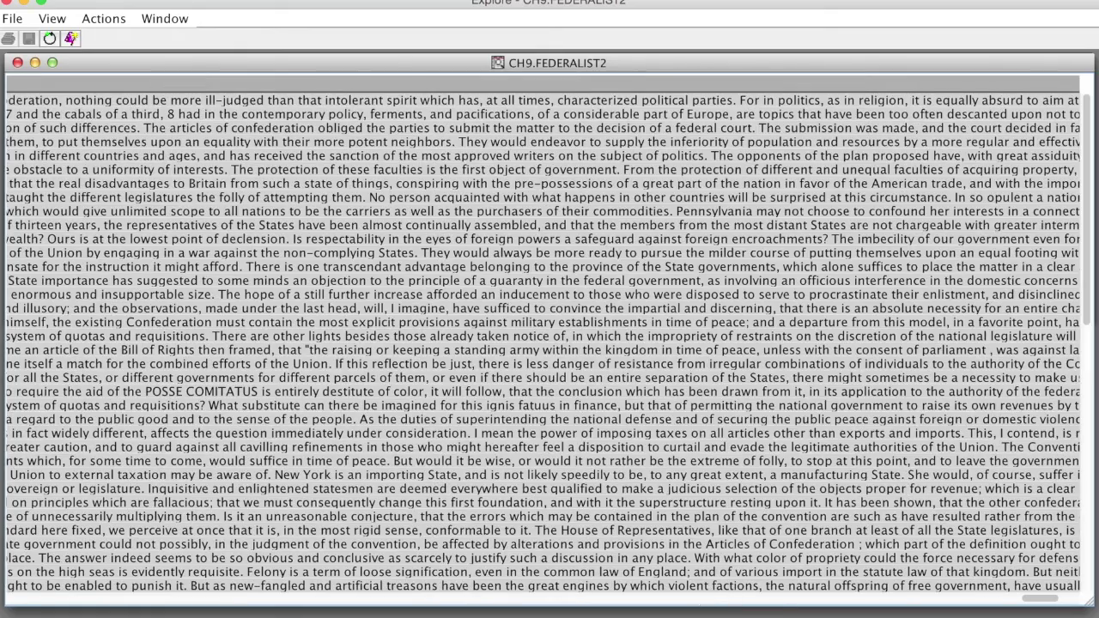
pyautogui.hscroll(-10, 1080, 583)
pyautogui.hscroll(-10, 1080, 582)
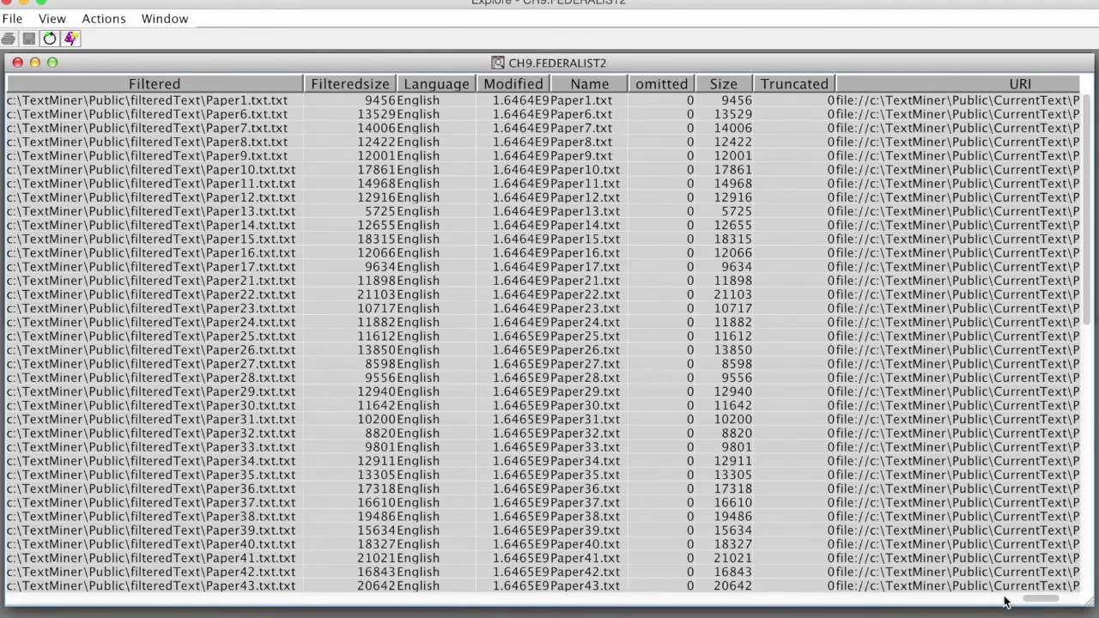
pyautogui.hscroll(5, 382, 123)
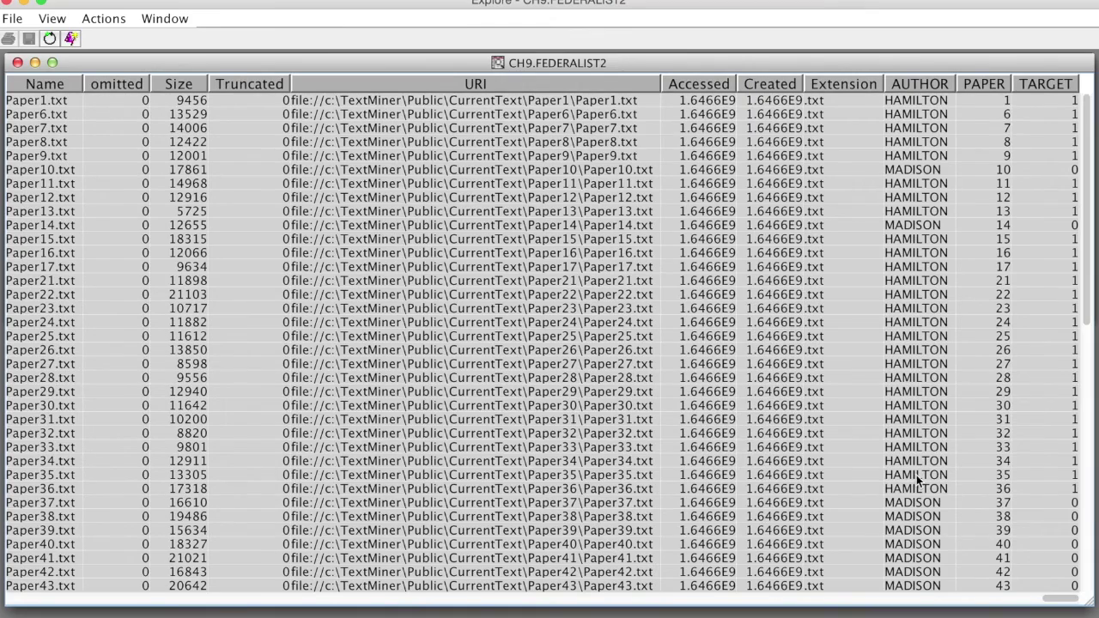